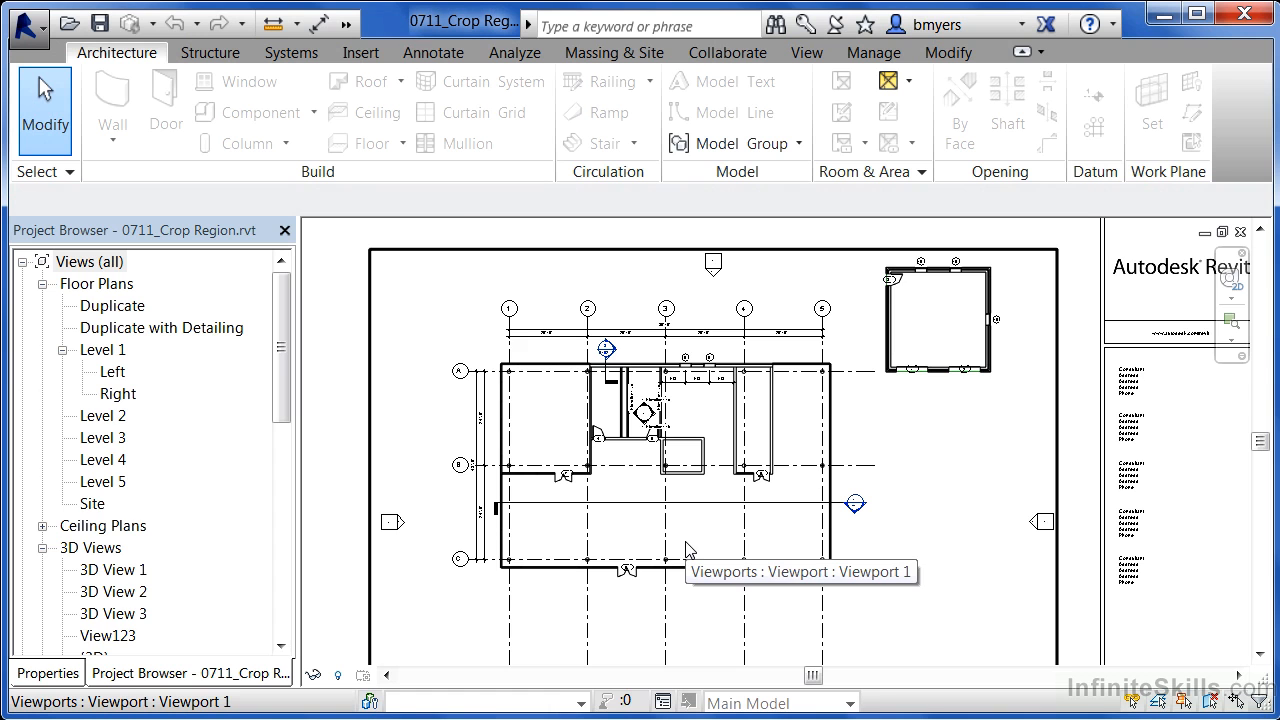
Activate the floor plan viewport on the sheet and show its crop region.
click(740, 380)
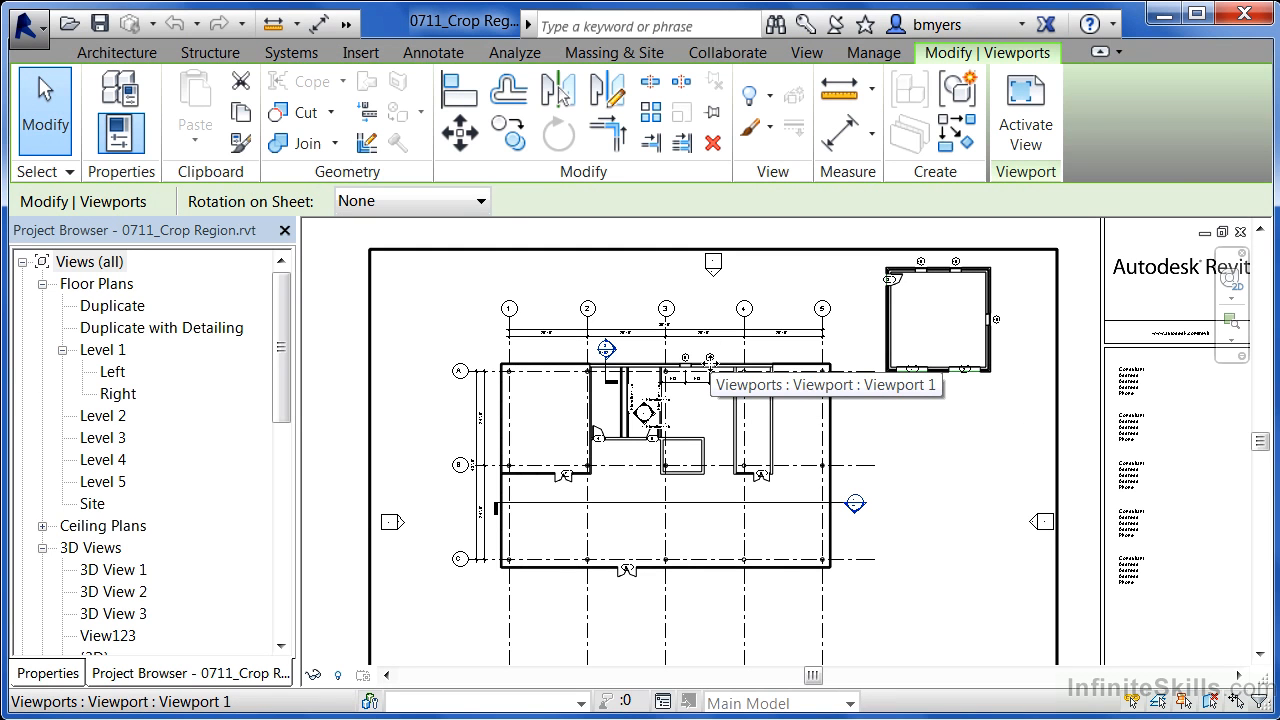
click(1035, 146)
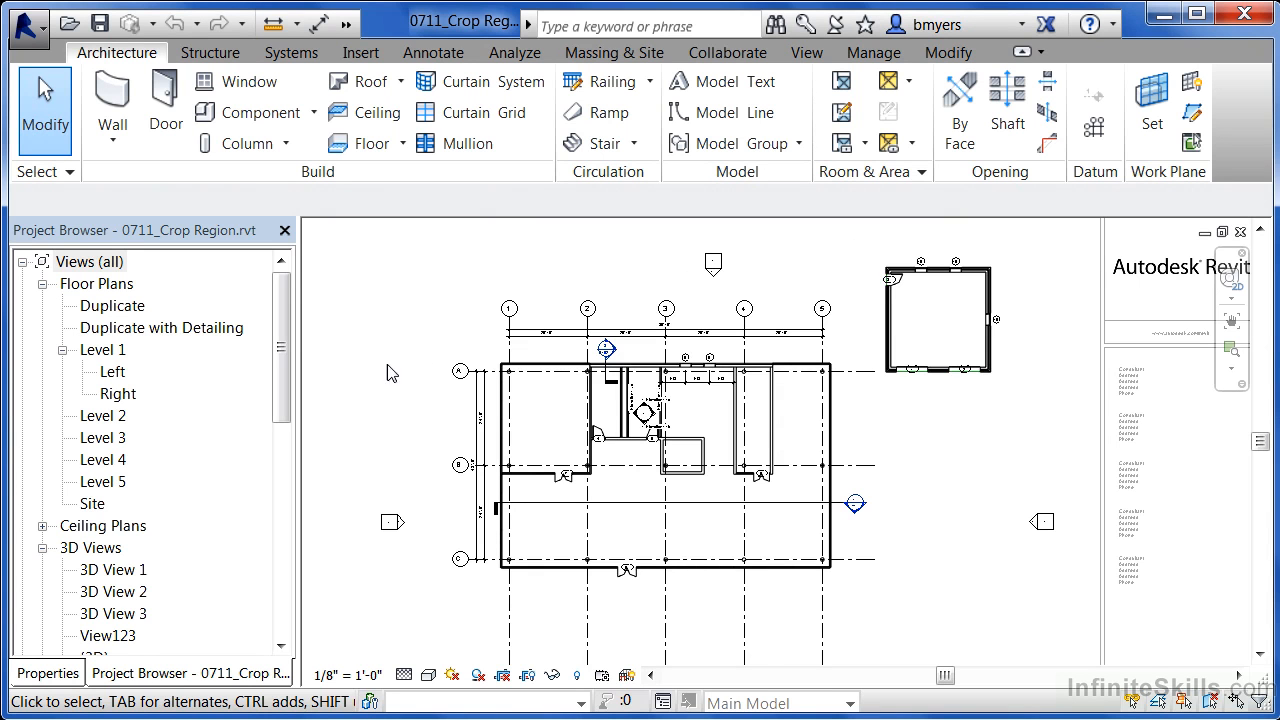
scroll(392, 372, down, 3)
mouse_move(580, 460)
middle_down()
mouse_move(660, 479)
mouse_move(746, 457)
mouse_move(731, 472)
middle_up()
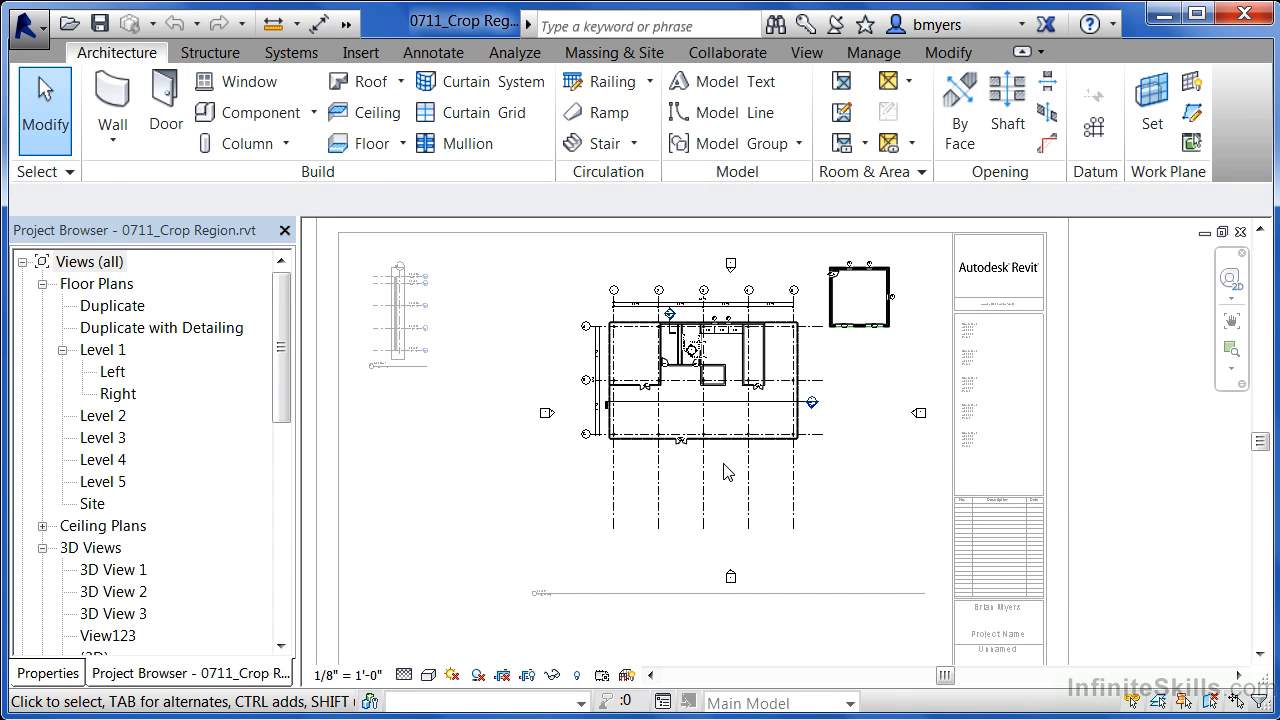
click(528, 676)
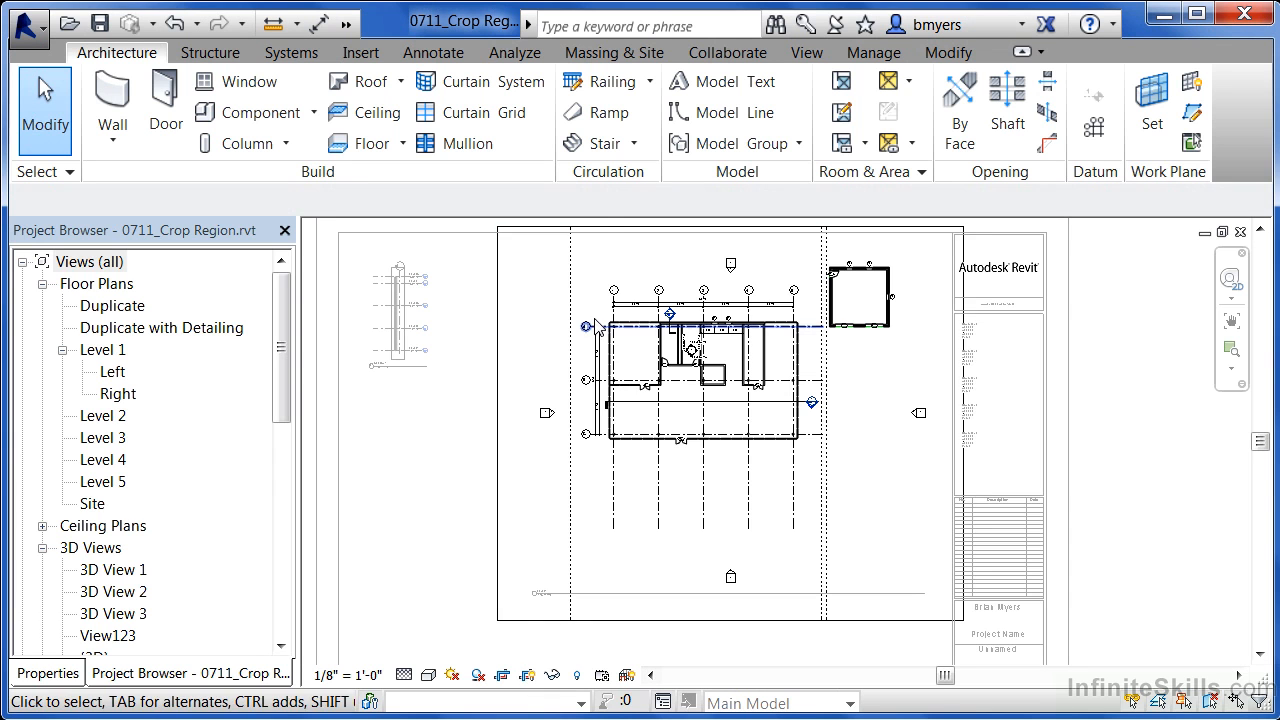
Shrink the plan's crop region by moving its bottom edge to just below the building and its left edge inward past the elevation marker.
click(530, 228)
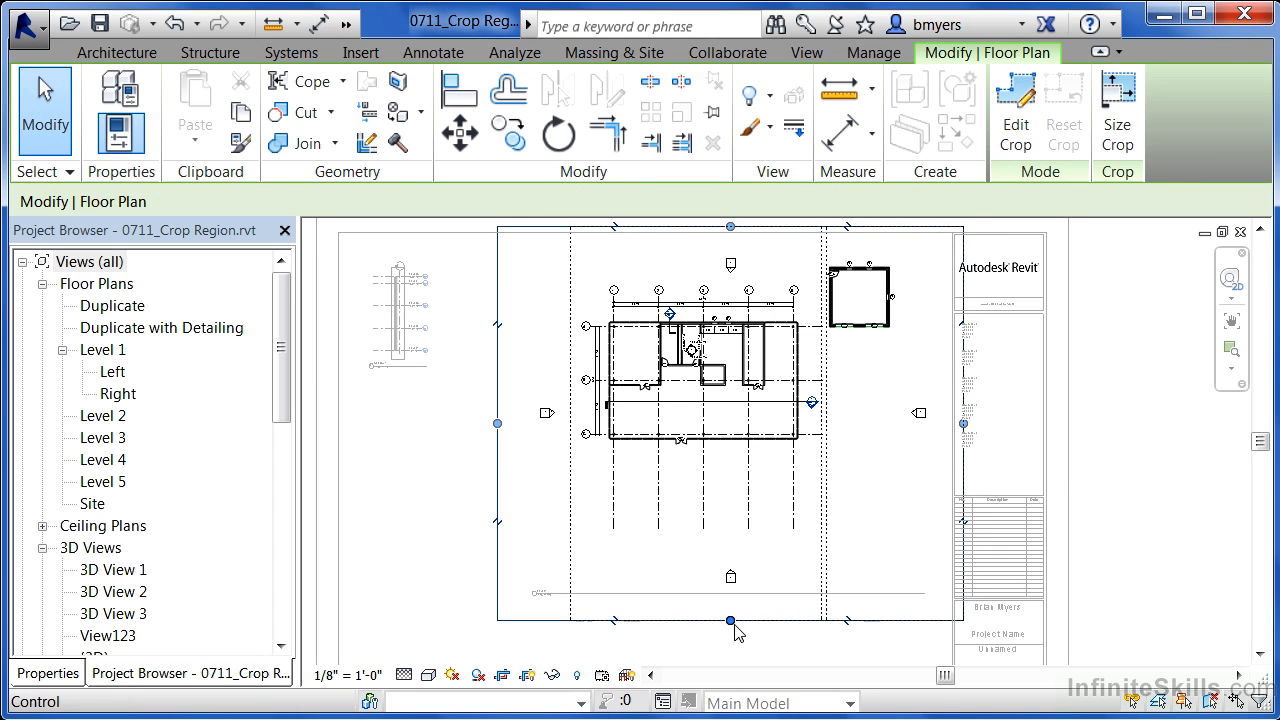
drag(731, 622, 749, 458)
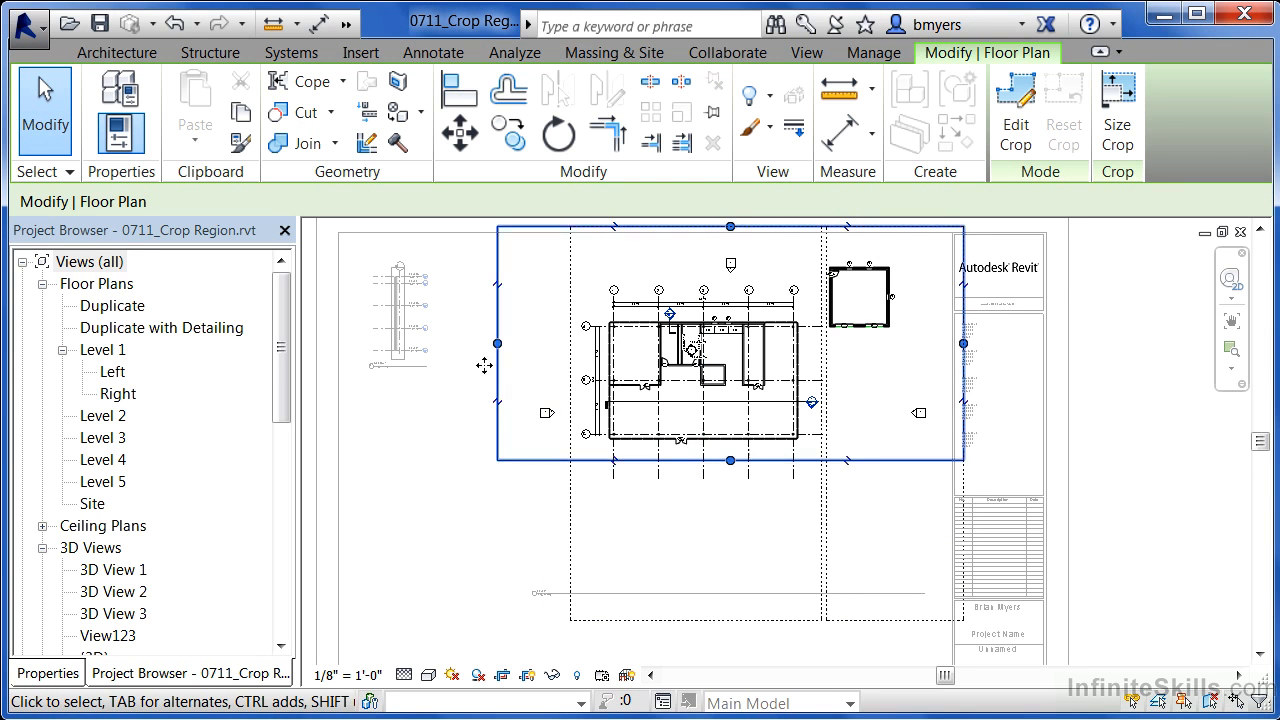
drag(500, 347, 567, 344)
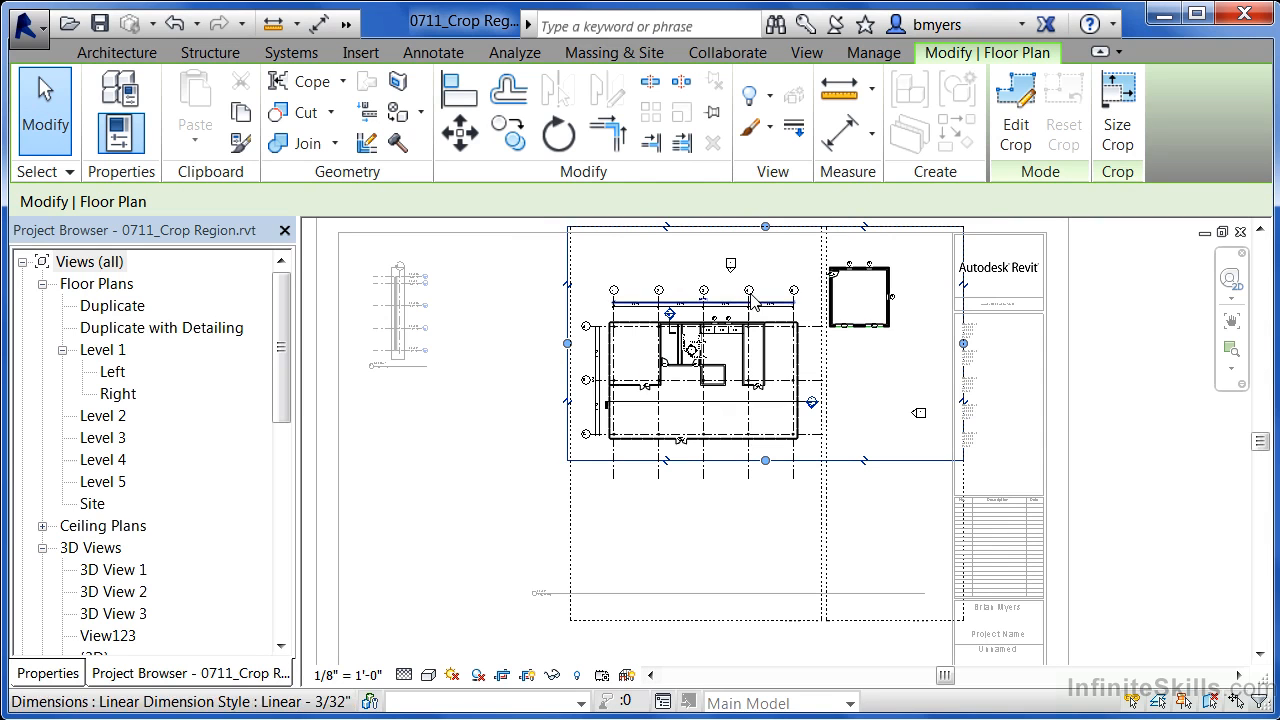
Edit the crop boundary, drawing two chained lines around the small detached building from the top edge to the right edge.
click(1016, 128)
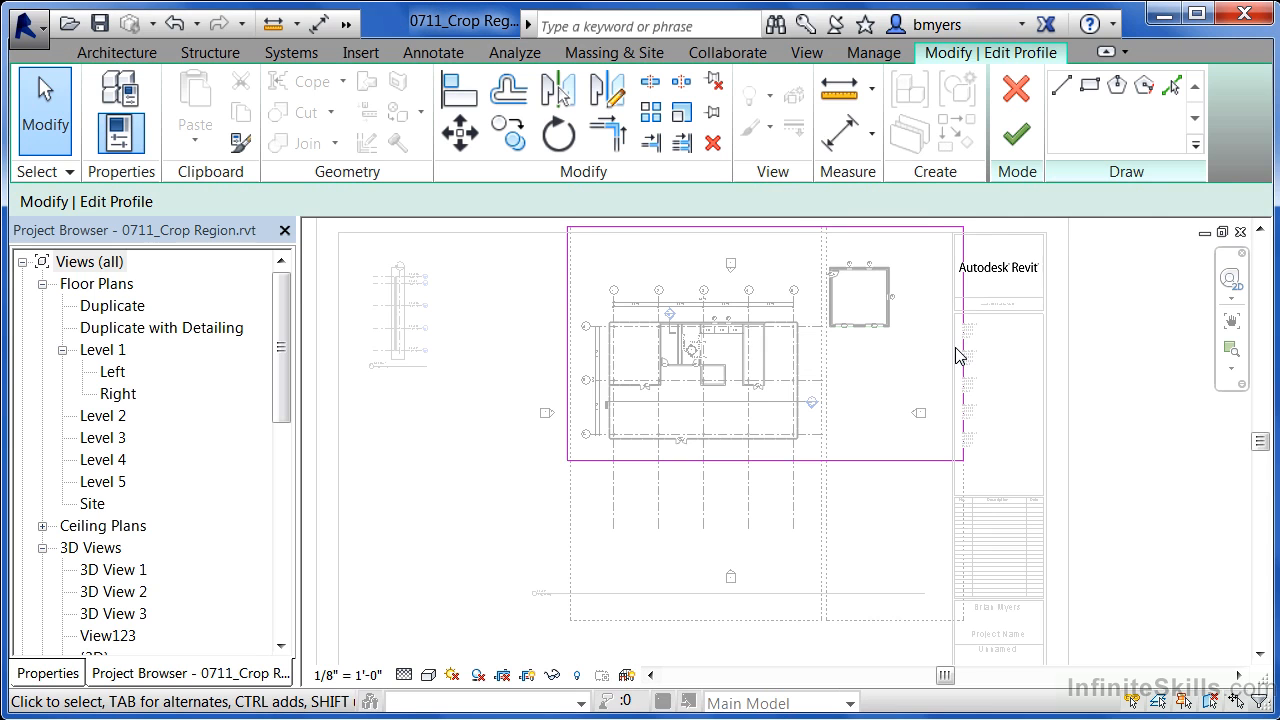
click(1061, 86)
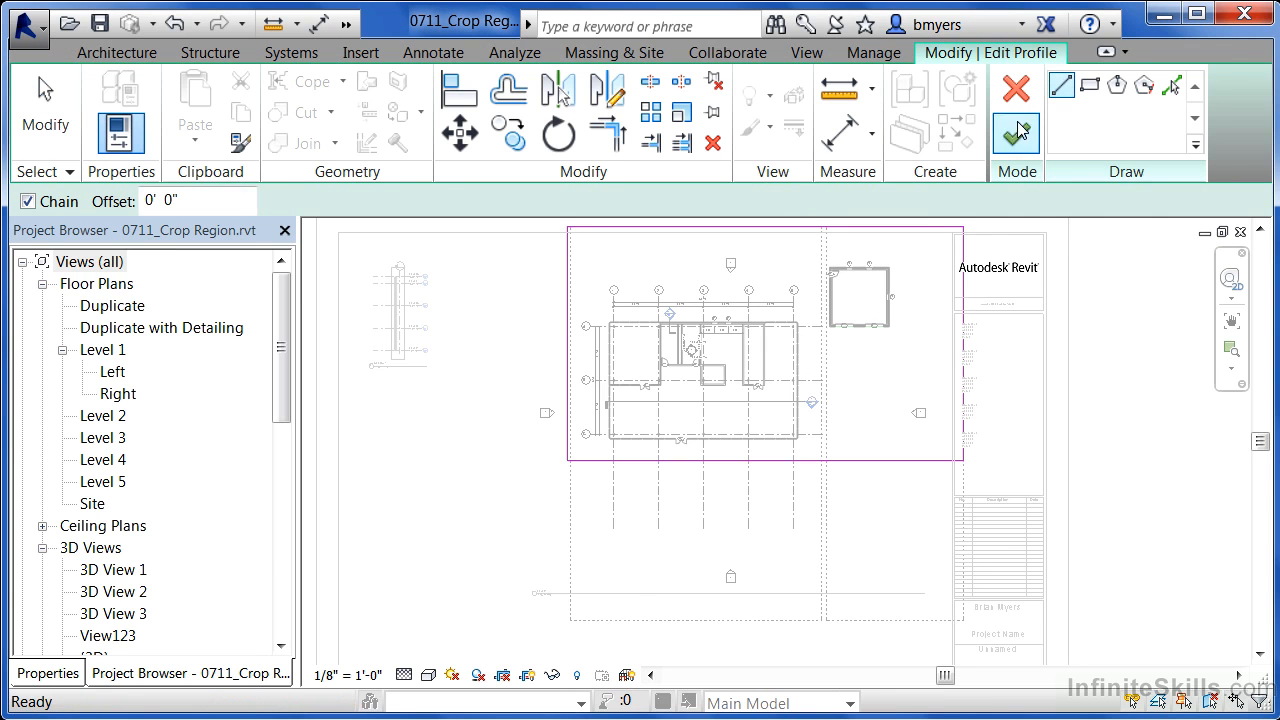
click(808, 227)
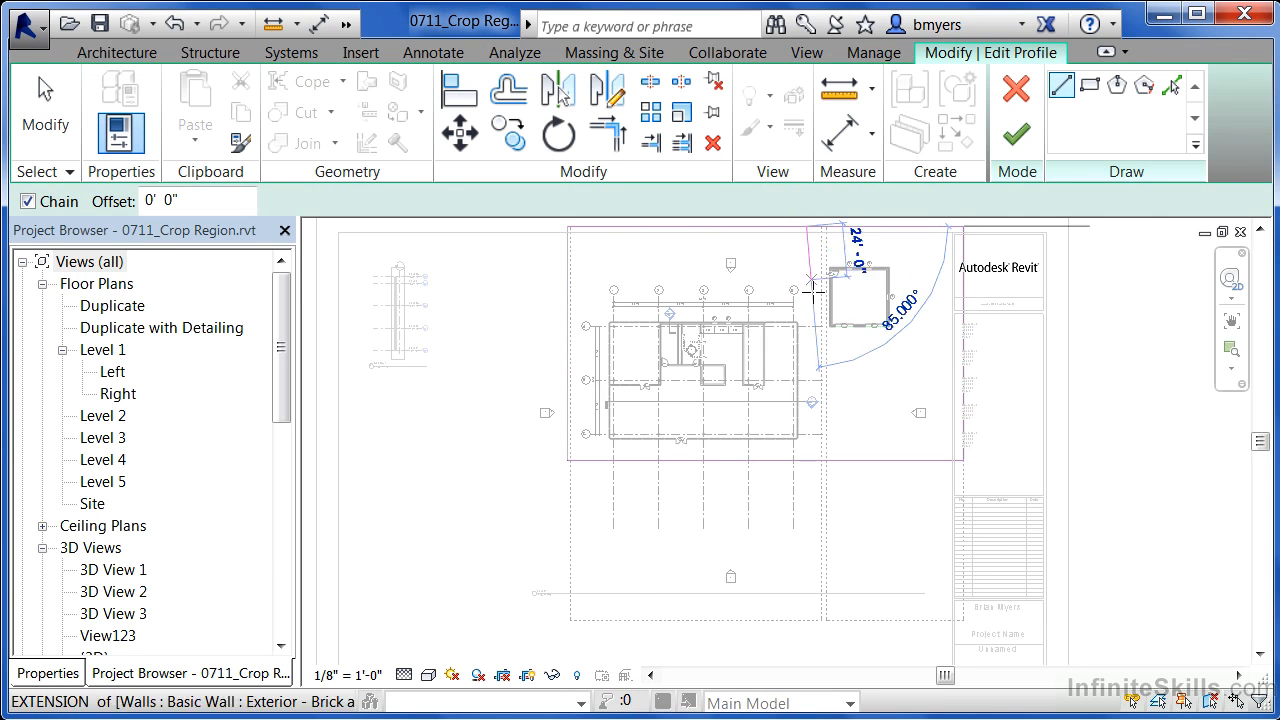
click(808, 343)
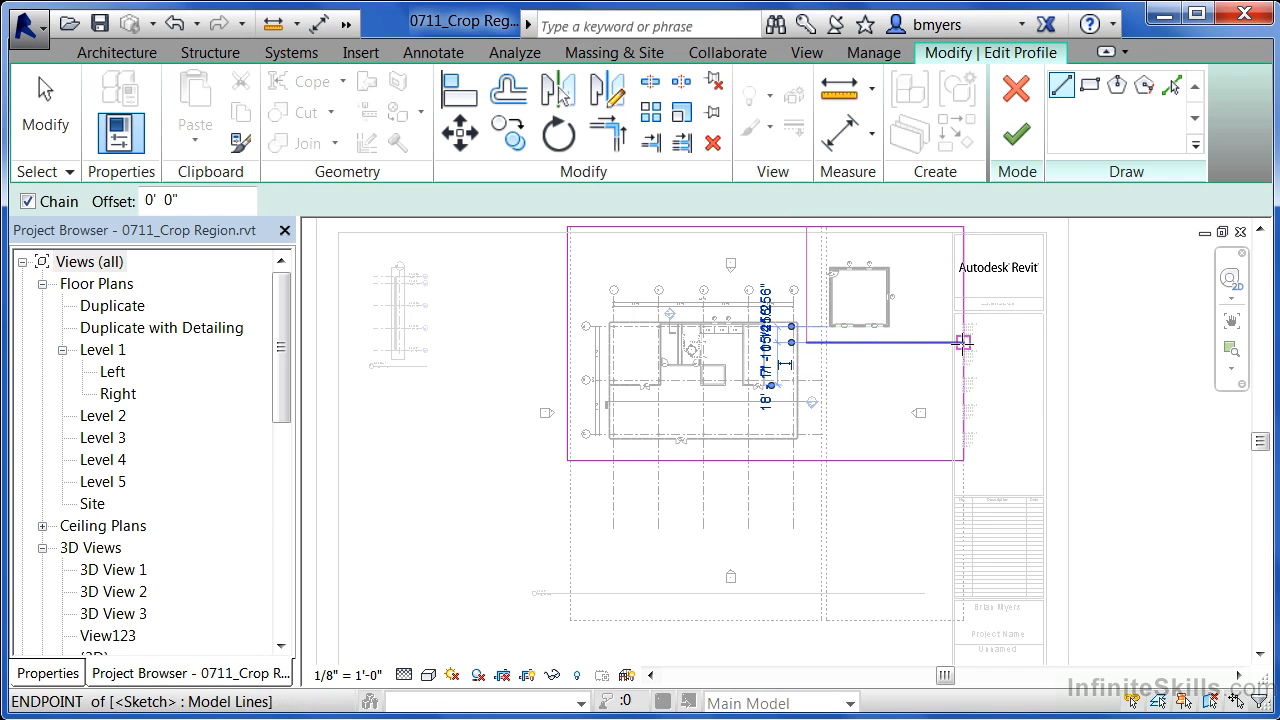
click(963, 343)
key(Escape)
key(Escape)
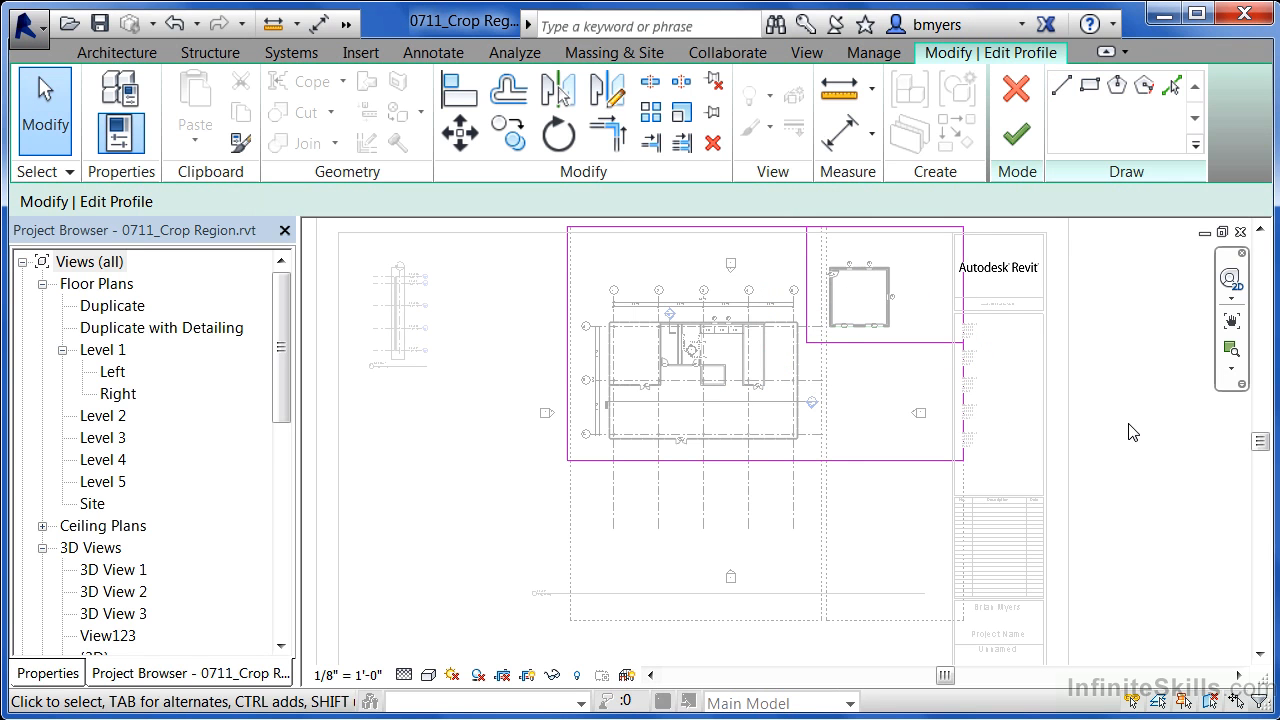
Shorten the top and right boundary lines to meet the new lines, then finish the L-shaped crop around the detached building.
click(930, 227)
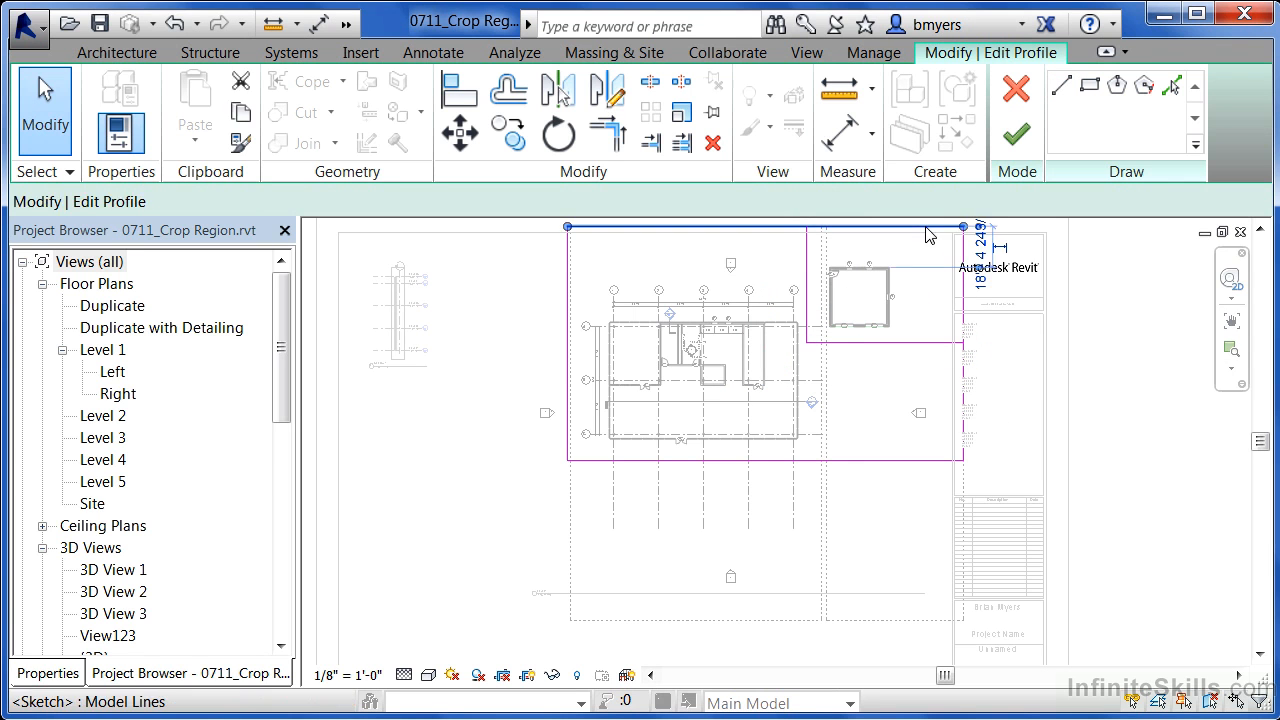
mouse_move(964, 229)
mouse_down()
mouse_move(929, 217)
mouse_move(806, 226)
mouse_up()
click(903, 349)
click(964, 259)
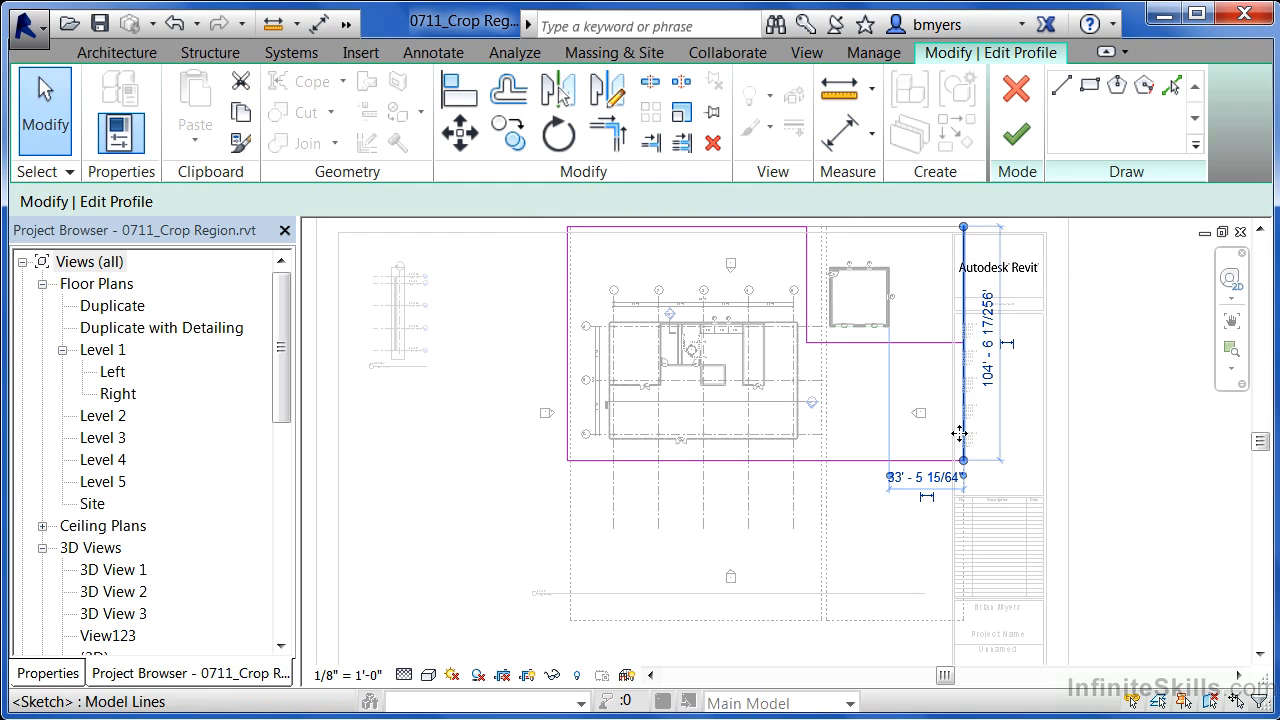
drag(963, 227, 963, 342)
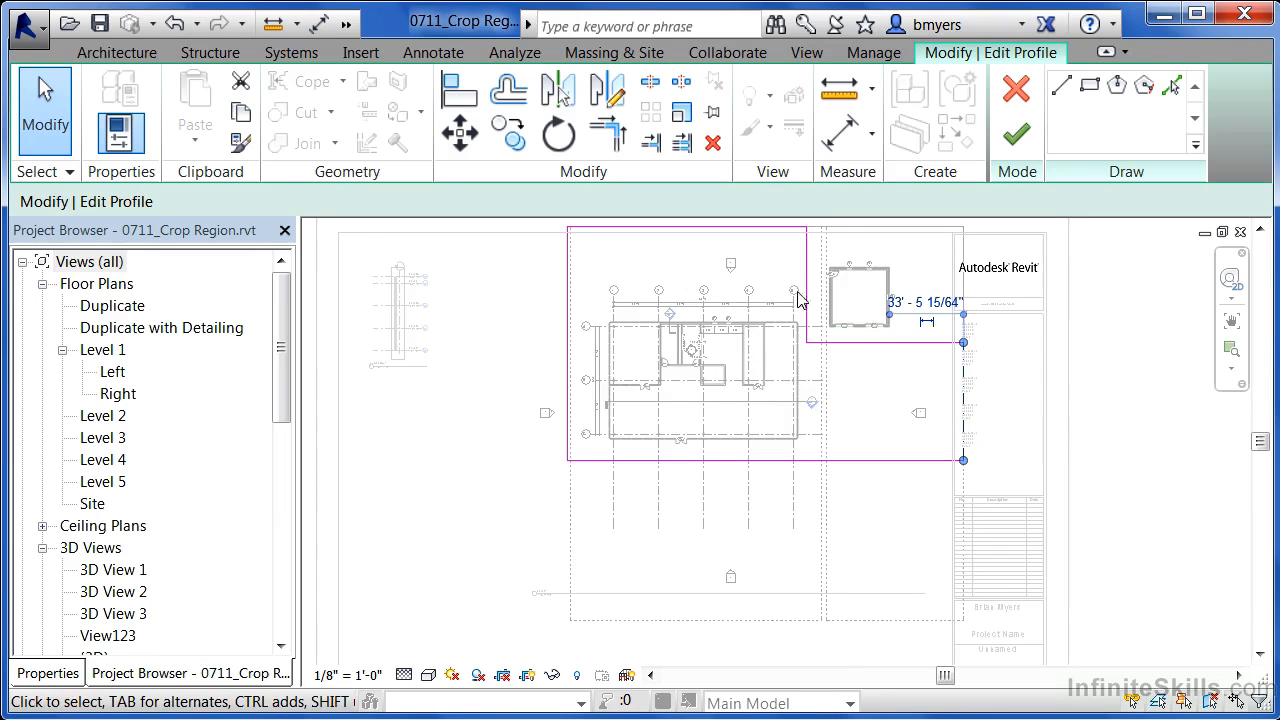
click(1016, 133)
click(1137, 466)
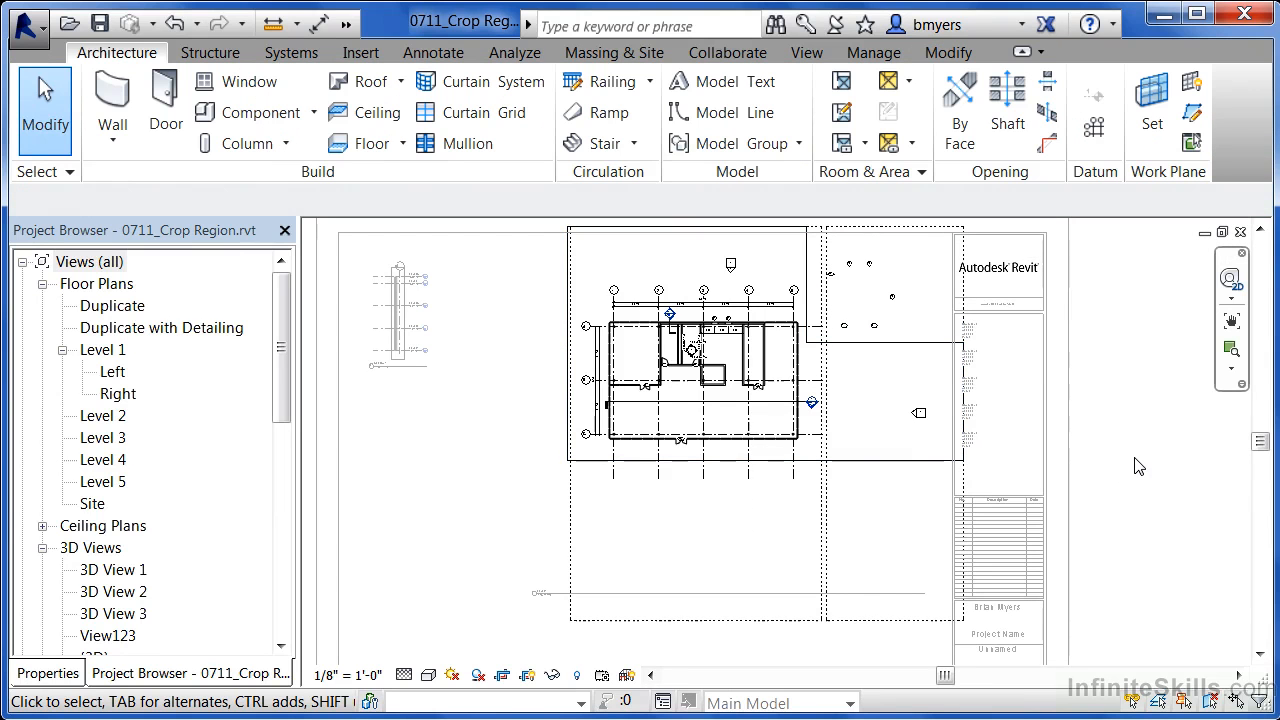
Tighten the crop region by moving its right edge just past grid 5 and its top edge just above the grid bubbles.
scroll(891, 237, up, 2)
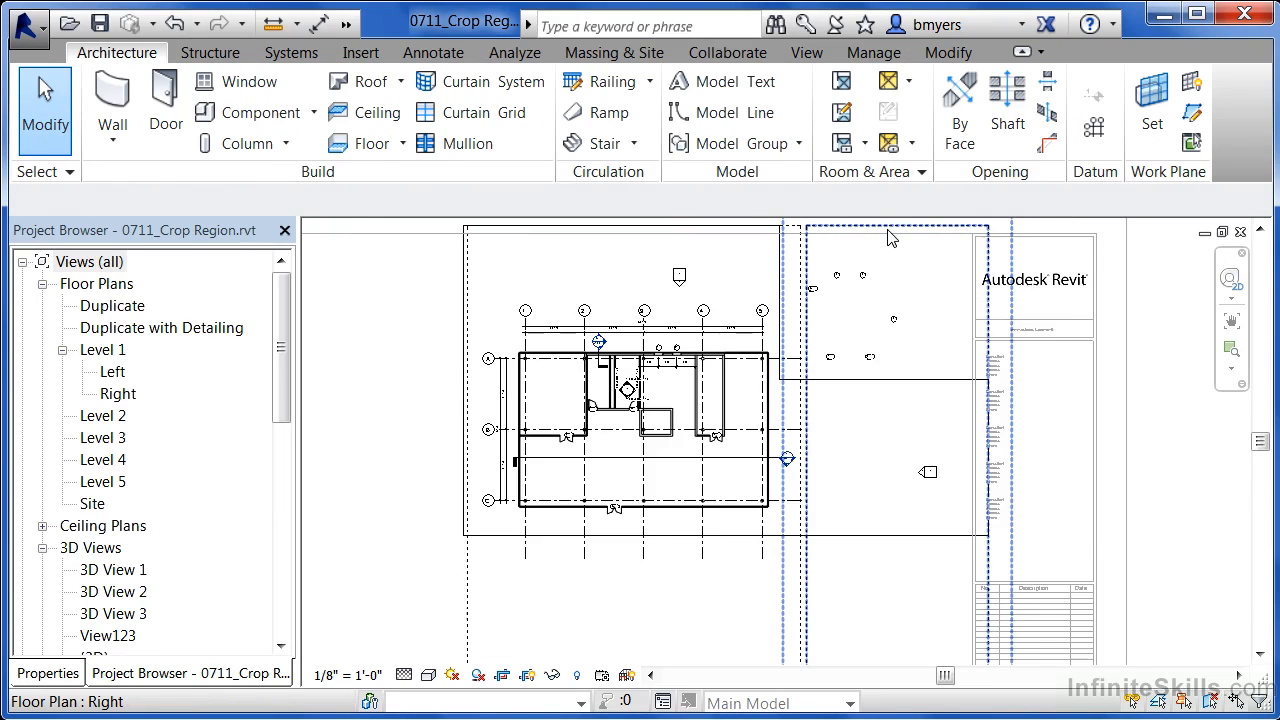
click(1004, 493)
drag(1003, 493, 766, 487)
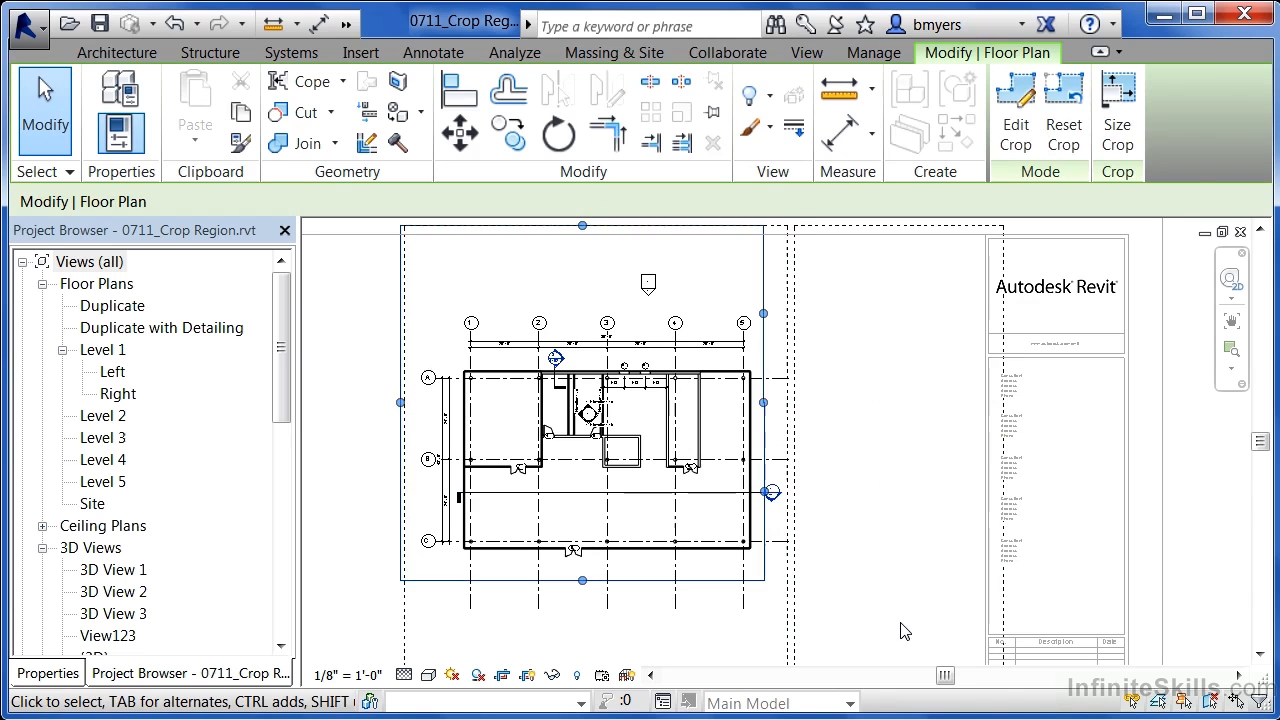
click(903, 630)
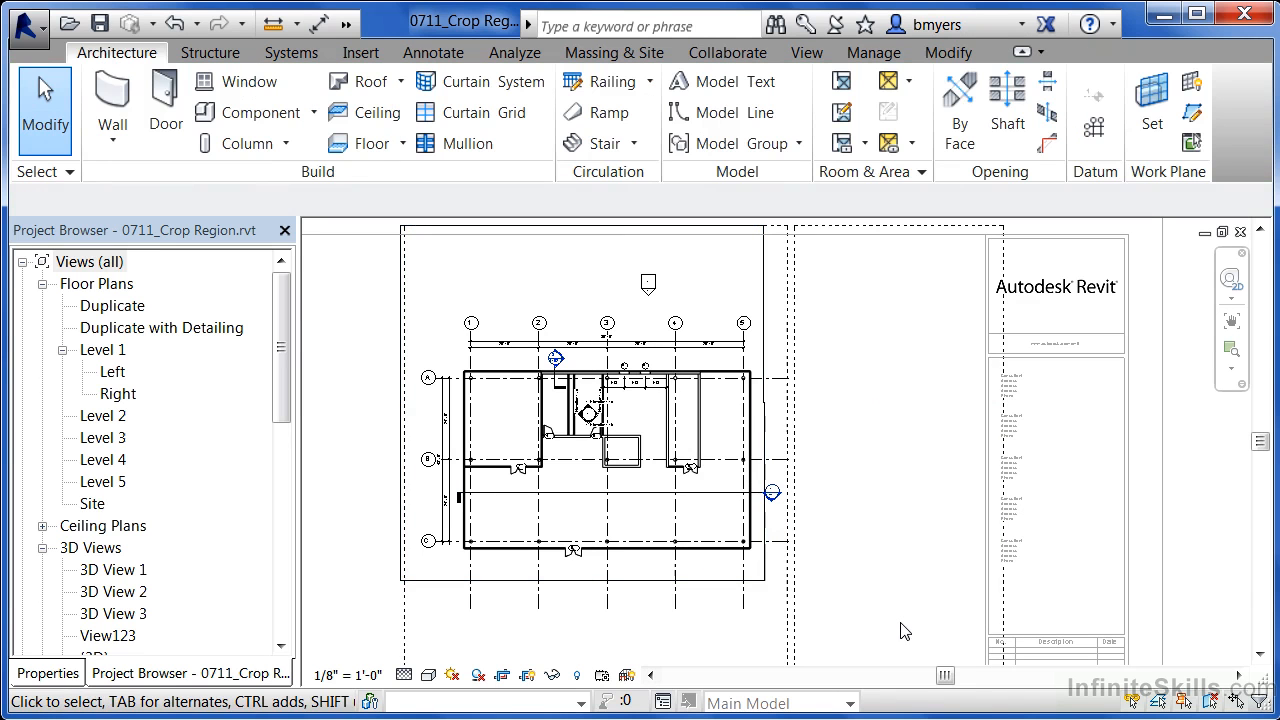
click(620, 227)
drag(581, 228, 583, 306)
click(914, 462)
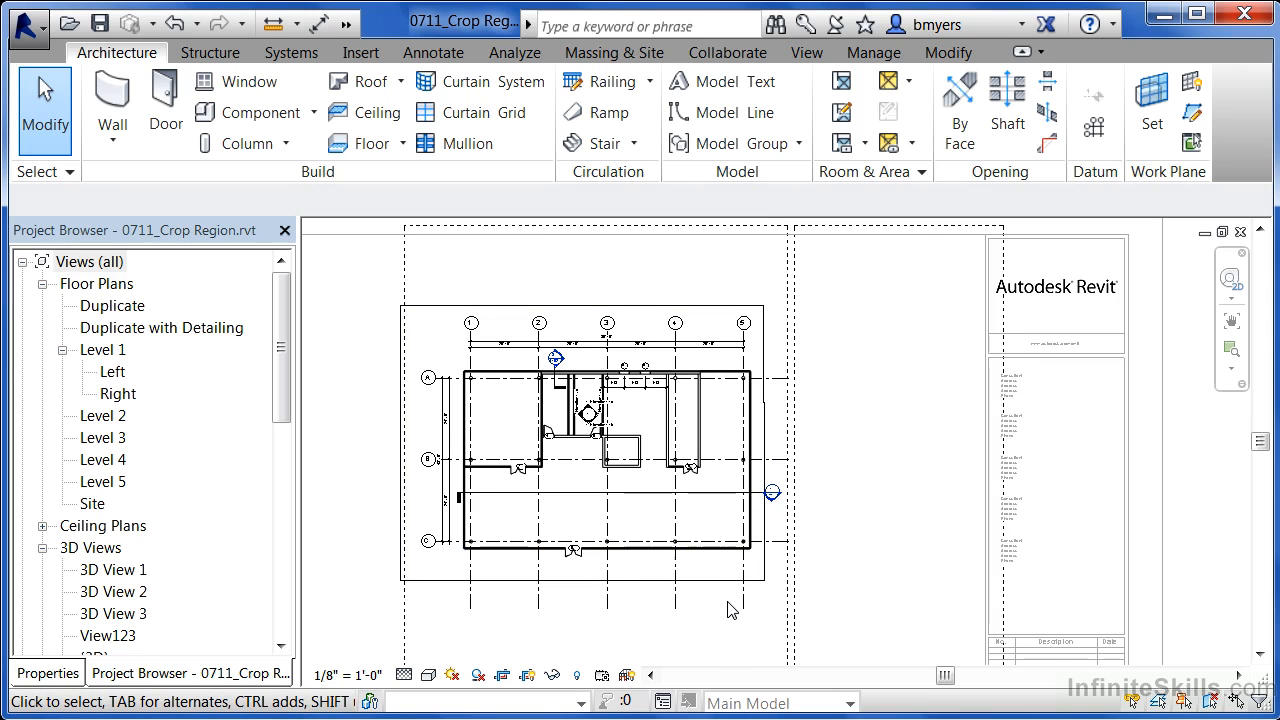
Hide the plan's crop region and deactivate the view to return to the sheet.
click(528, 677)
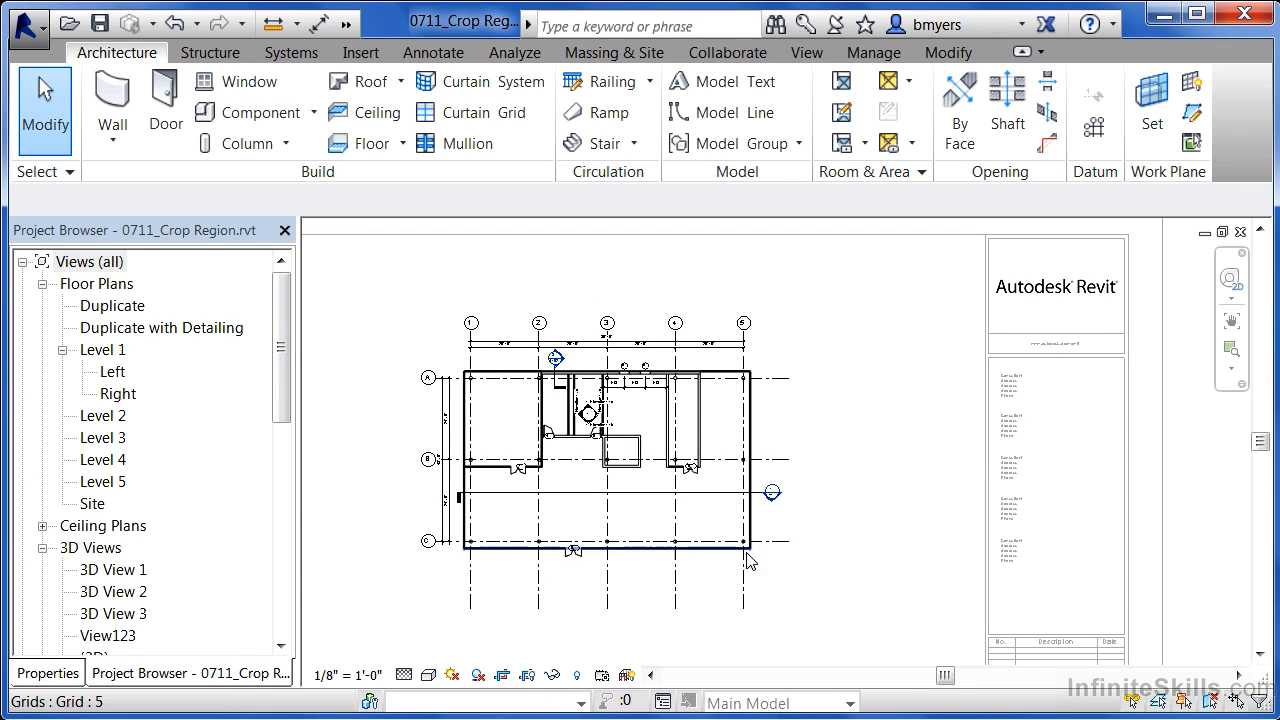
right_click(777, 329)
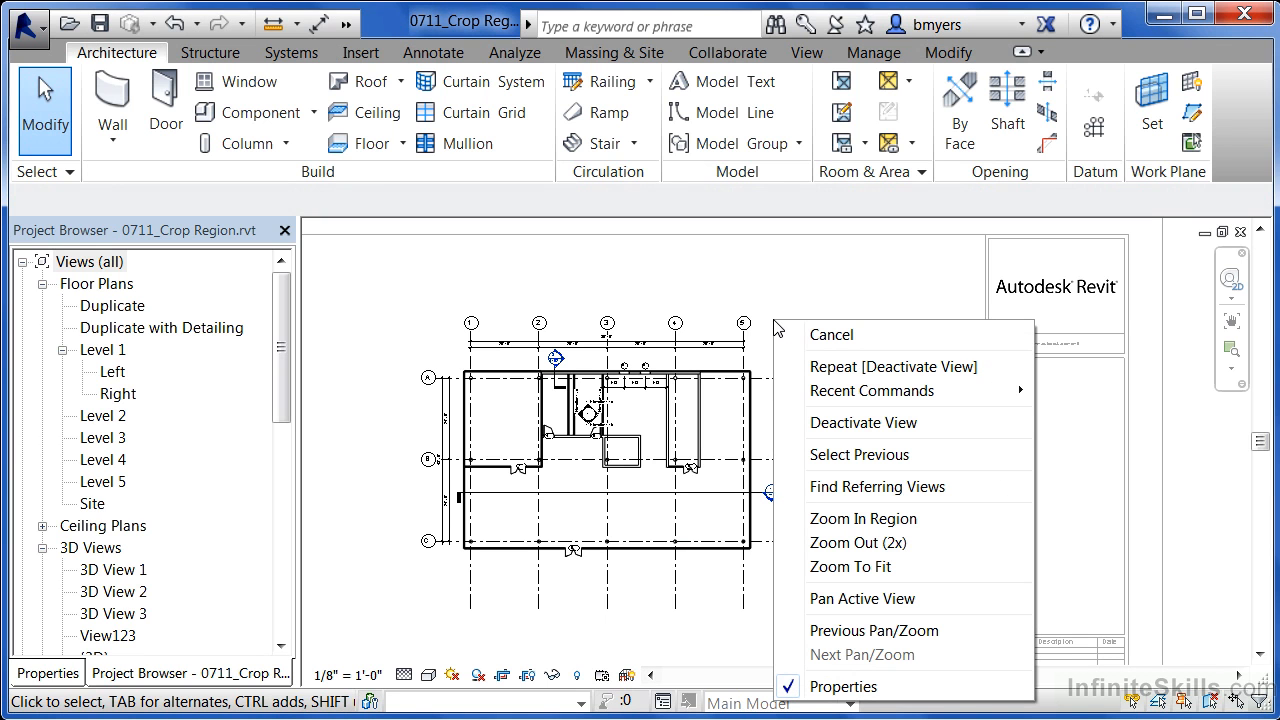
click(908, 425)
scroll(897, 330, down, 2)
scroll(938, 280, down, 1)
middle_drag(866, 560, 841, 537)
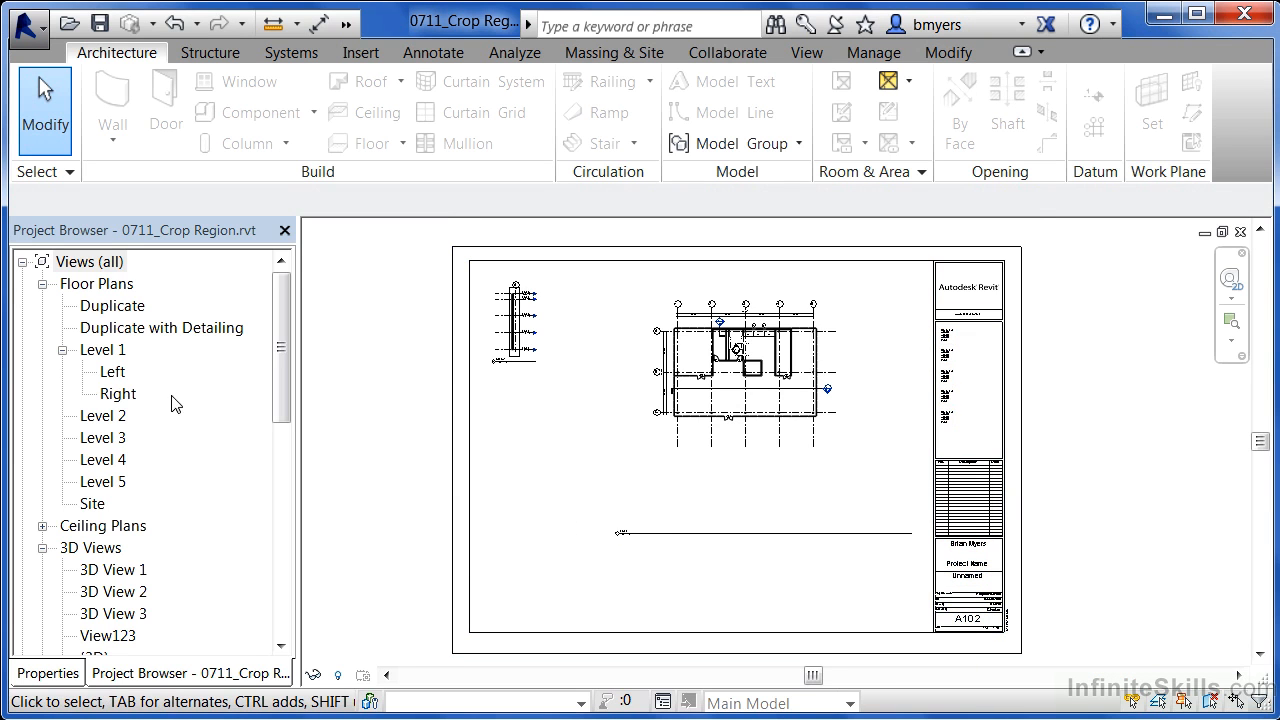
Open the Level 1 floor plan and show its crop region to check the boundary, then hide it again.
double_click(113, 352)
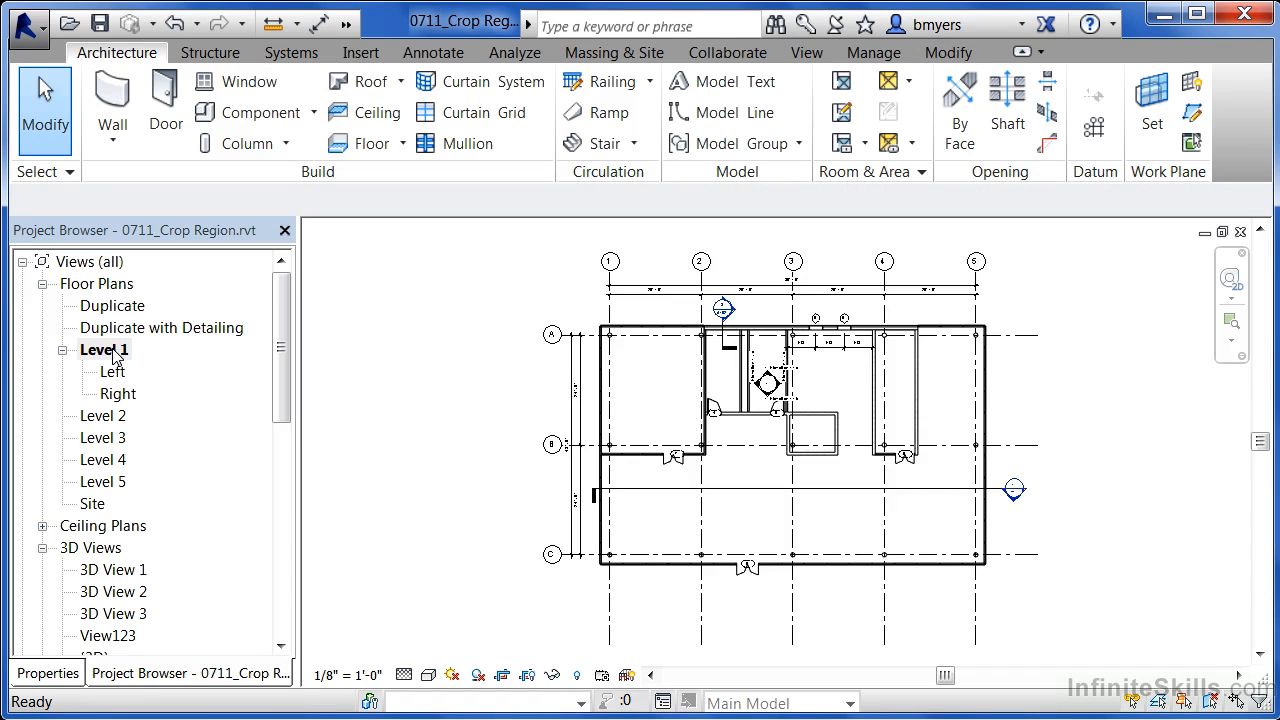
scroll(858, 362, down, 3)
middle_drag(1048, 362, 978, 411)
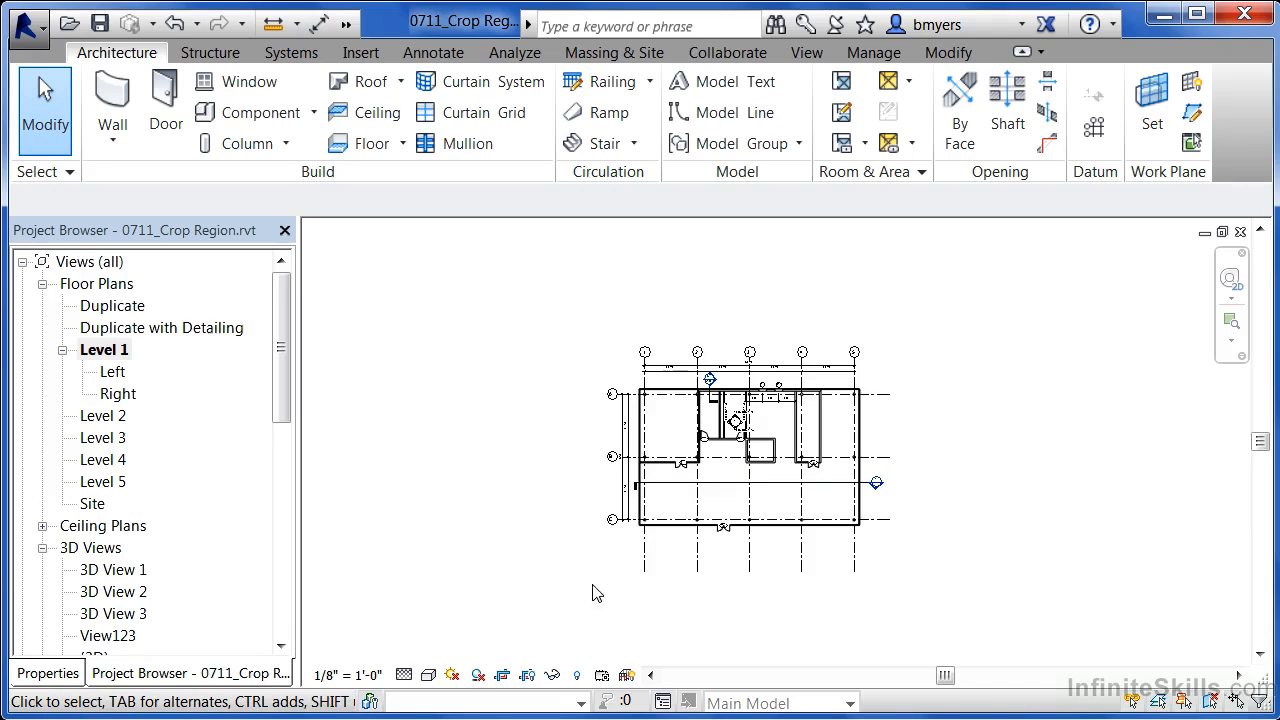
click(528, 676)
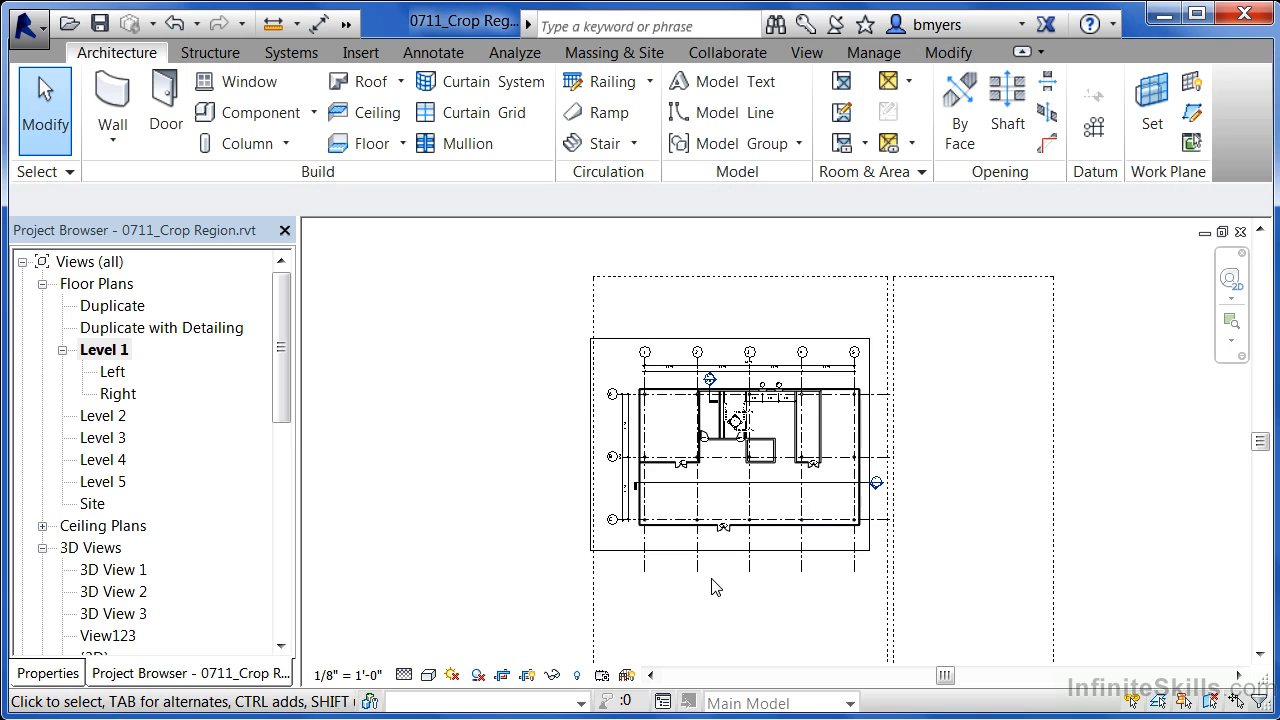
click(528, 676)
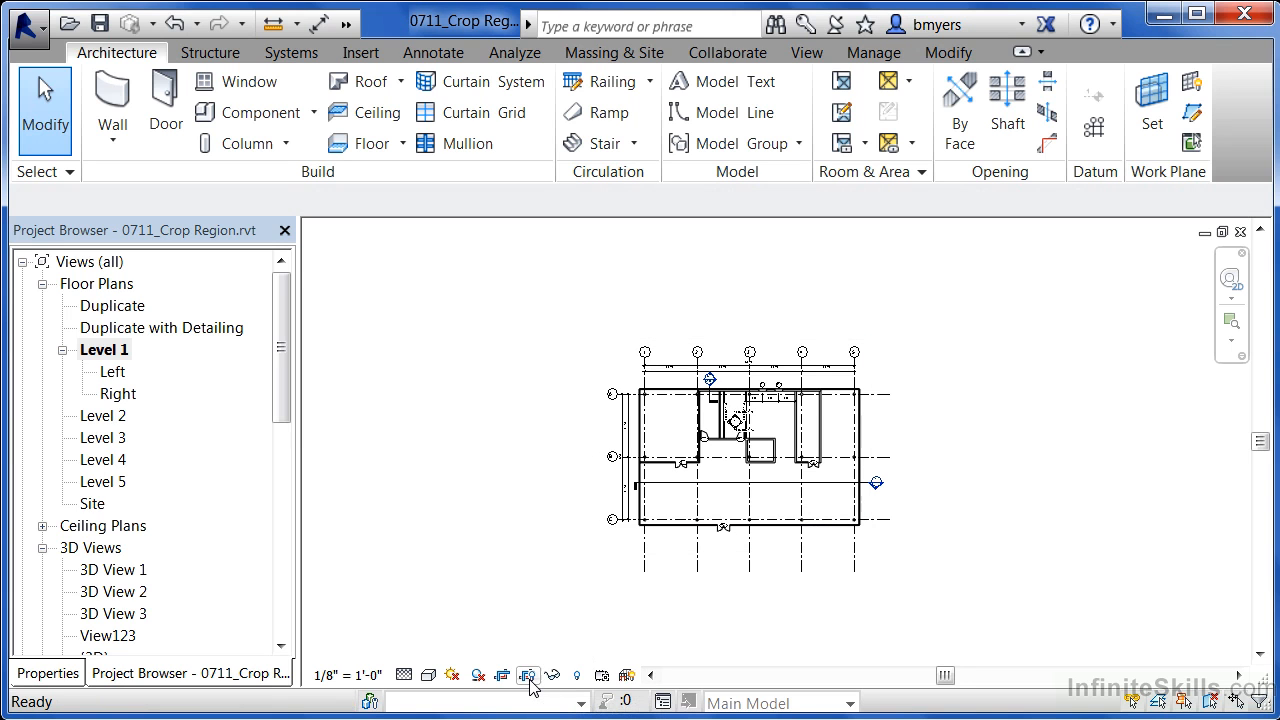